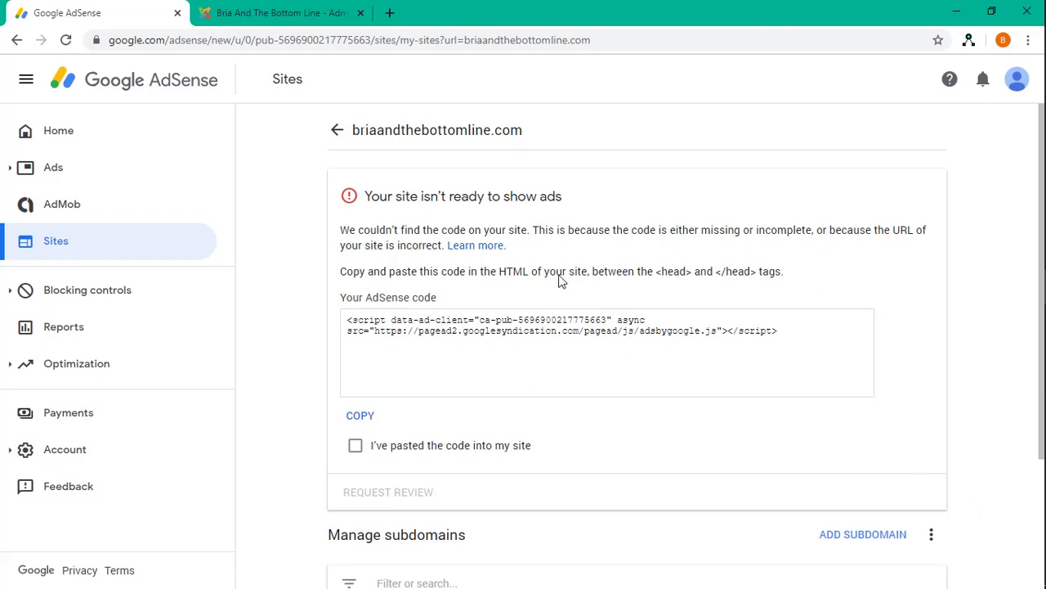
Copy the site's script from the Your AdSense code box to the clipboard
{"action": "left_click_drag", "start_coordinate": [378, 197], "coordinate": [583, 213]}
{"action": "left_click", "coordinate": [620, 200]}
{"action": "left_click_drag", "start_coordinate": [350, 320], "coordinate": [817, 334]}
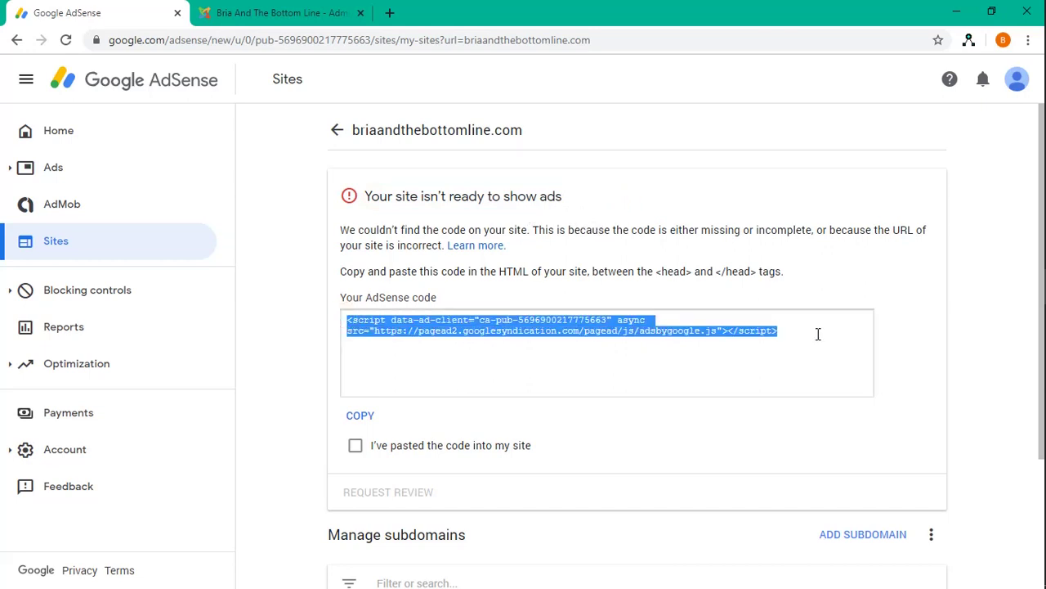
{"action": "right_click", "coordinate": [469, 321]}
{"action": "left_click", "coordinate": [512, 333]}
Log in to the Joomla administrator panel with the admin username and password
{"action": "left_click", "coordinate": [290, 14]}
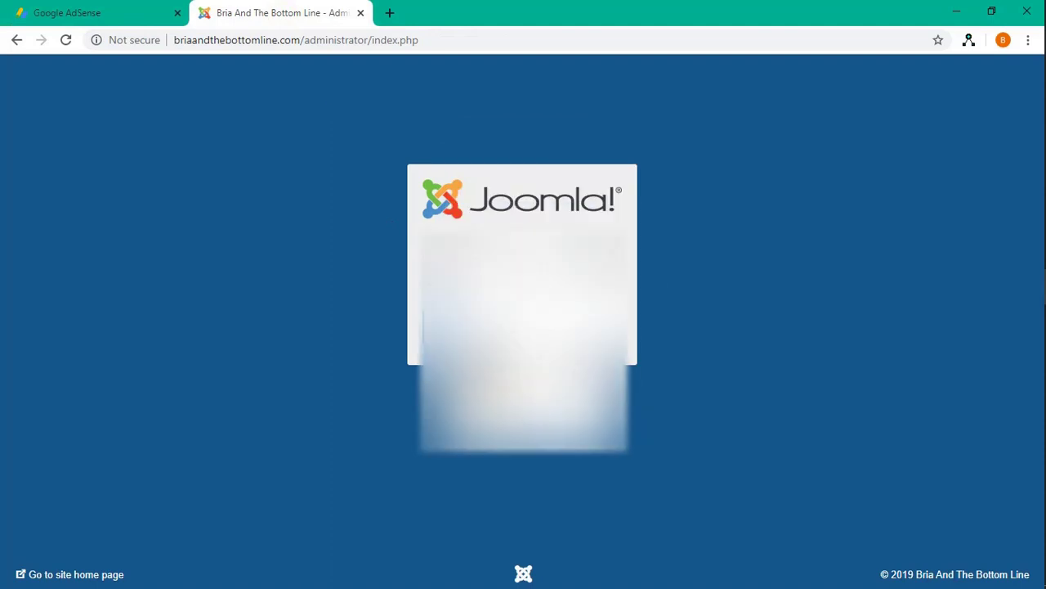
{"action": "type", "text": "admin"}
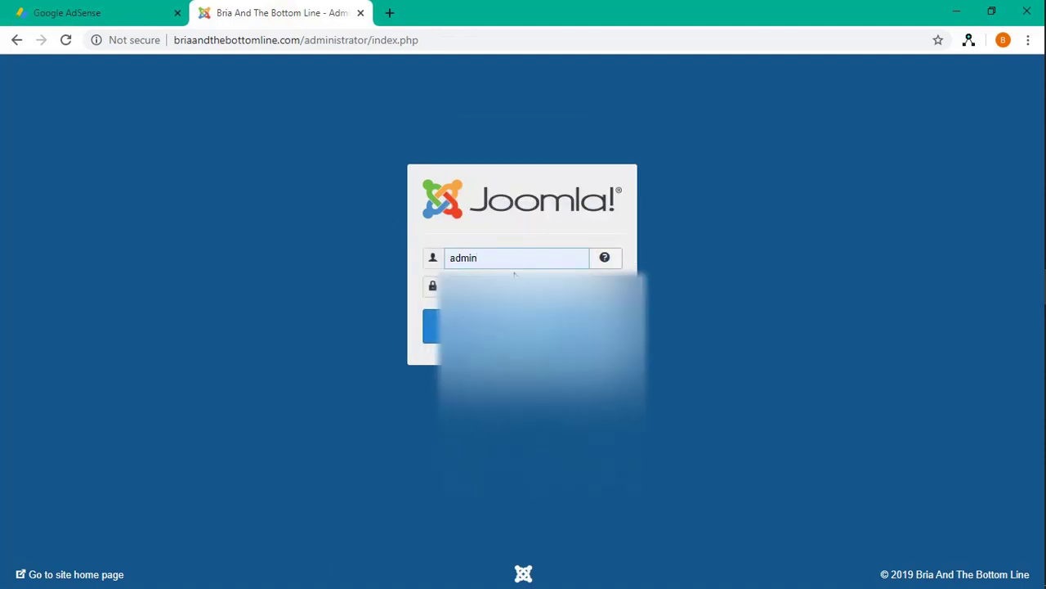
{"action": "key", "text": "Tab"}
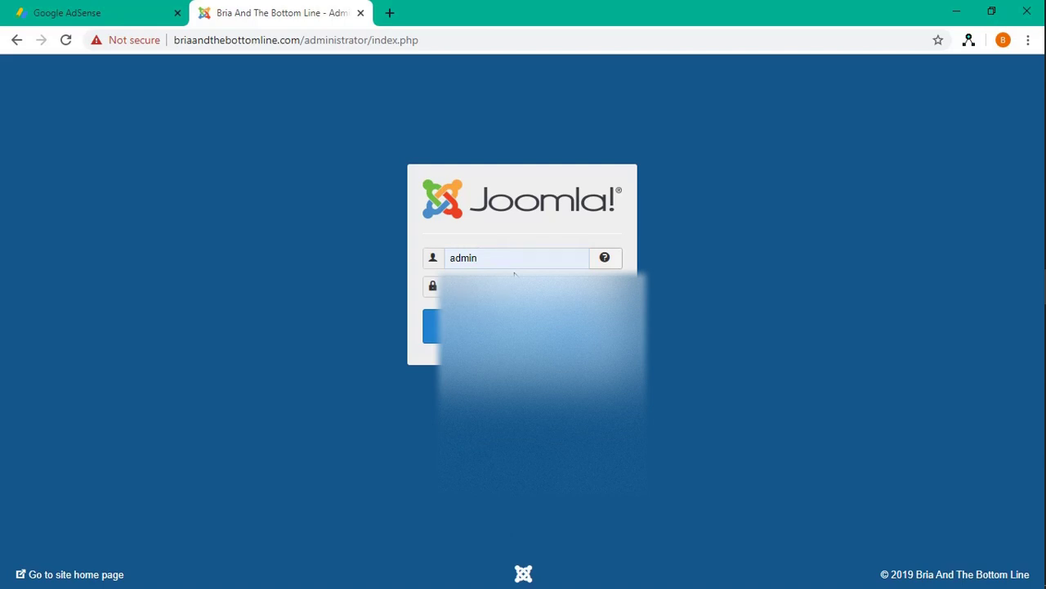
{"action": "key", "text": "Return"}
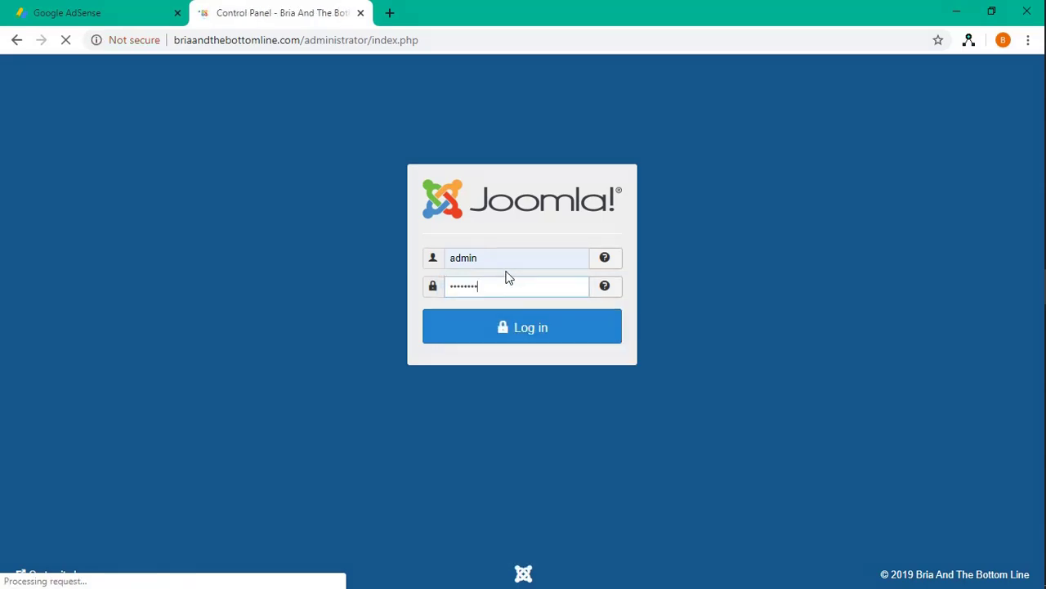
Go to Extensions > Templates to list the site styles, with tz_musika - Default as default
{"action": "scroll", "coordinate": [479, 236], "scroll_direction": "down", "scroll_amount": 3}
{"action": "scroll", "coordinate": [479, 237], "scroll_direction": "up", "scroll_amount": 1}
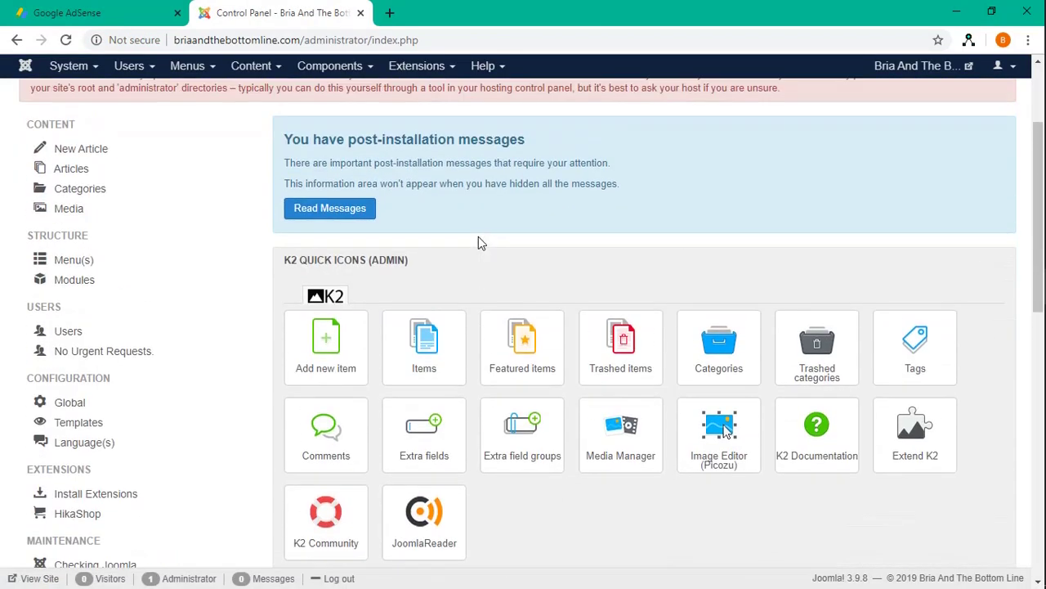
{"action": "left_click", "coordinate": [419, 71]}
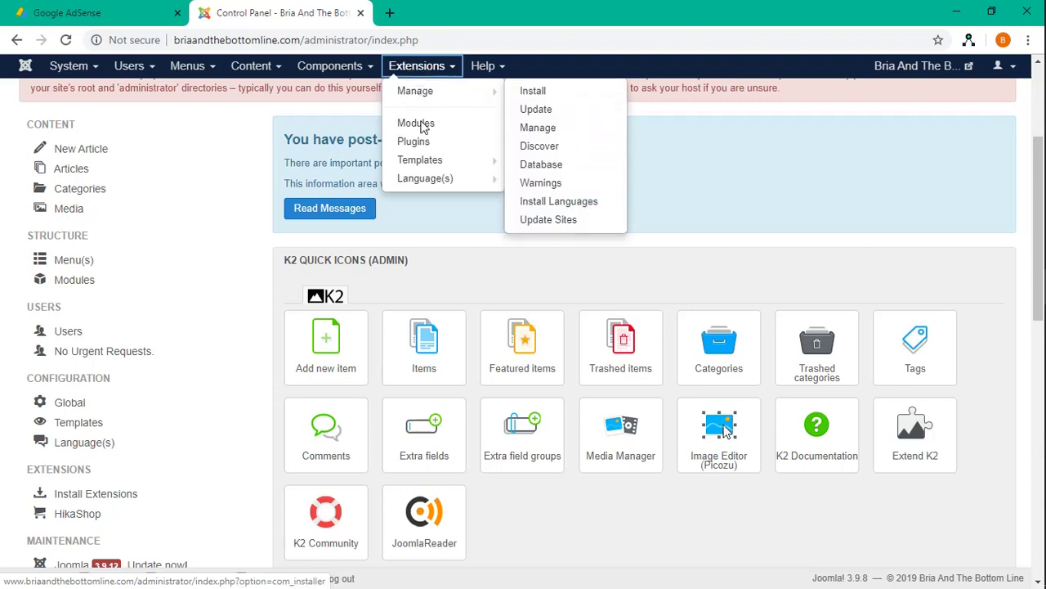
{"action": "left_click", "coordinate": [419, 161]}
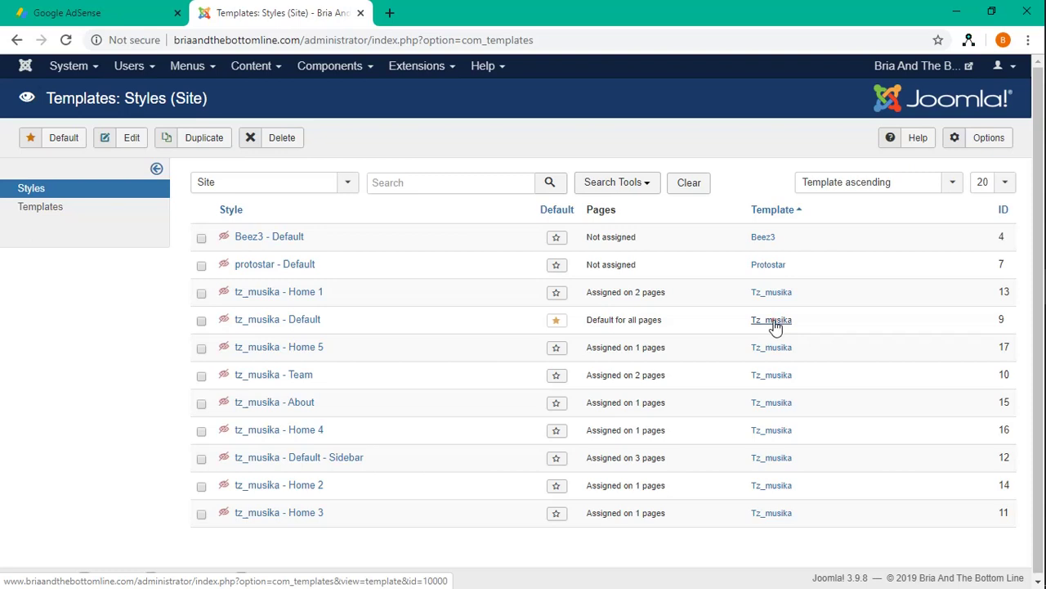
Open the Tz_musika template's files and view index.php in the code editor
{"action": "left_click", "coordinate": [773, 321]}
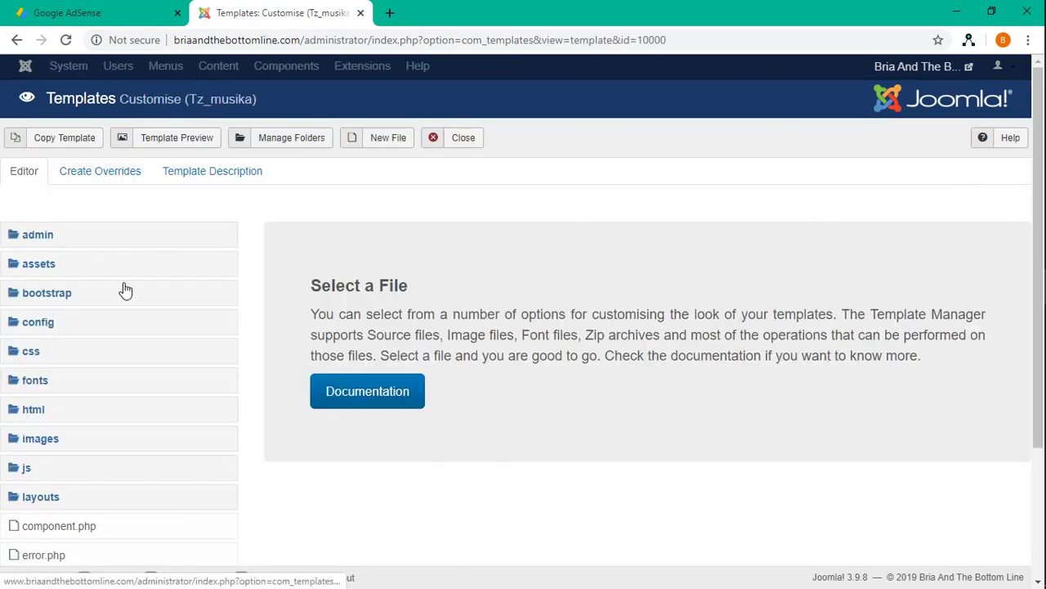
{"action": "scroll", "coordinate": [125, 291], "scroll_direction": "down", "scroll_amount": 2}
{"action": "scroll", "coordinate": [125, 290], "scroll_direction": "up", "scroll_amount": 2}
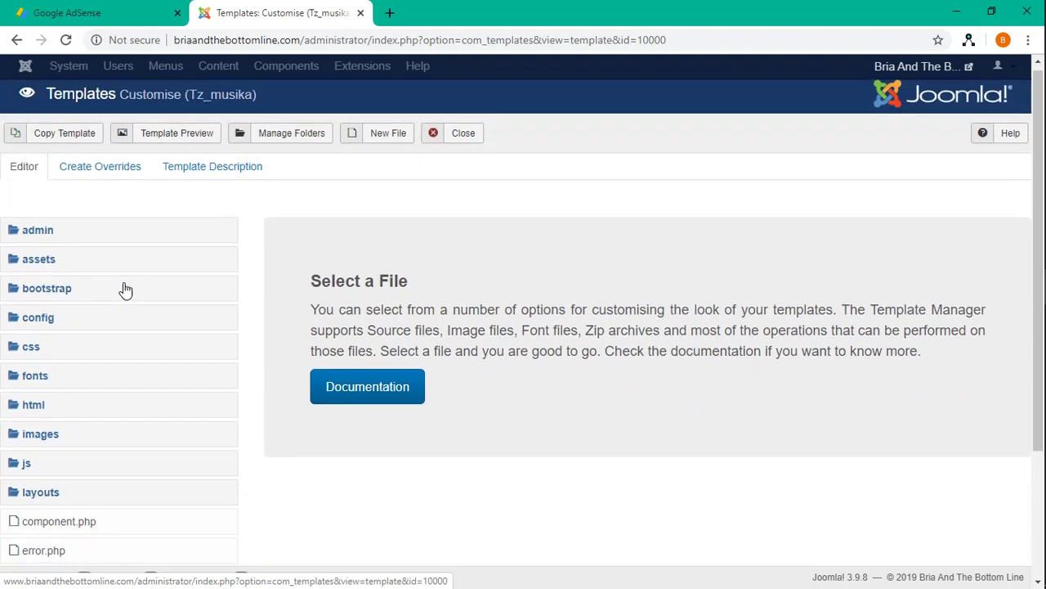
{"action": "scroll", "coordinate": [125, 290], "scroll_direction": "down", "scroll_amount": 3}
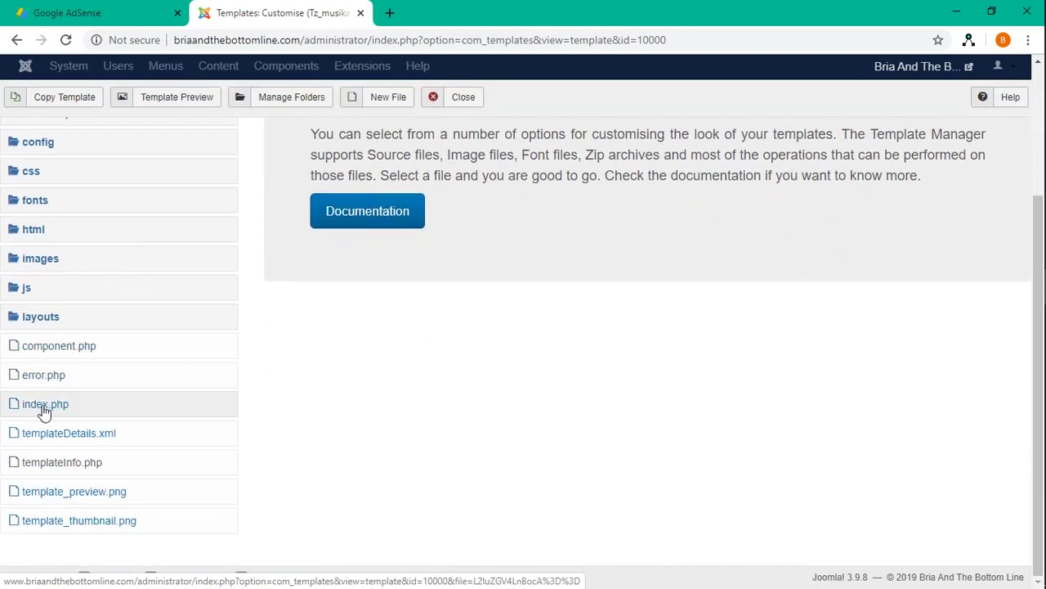
{"action": "left_click", "coordinate": [45, 405]}
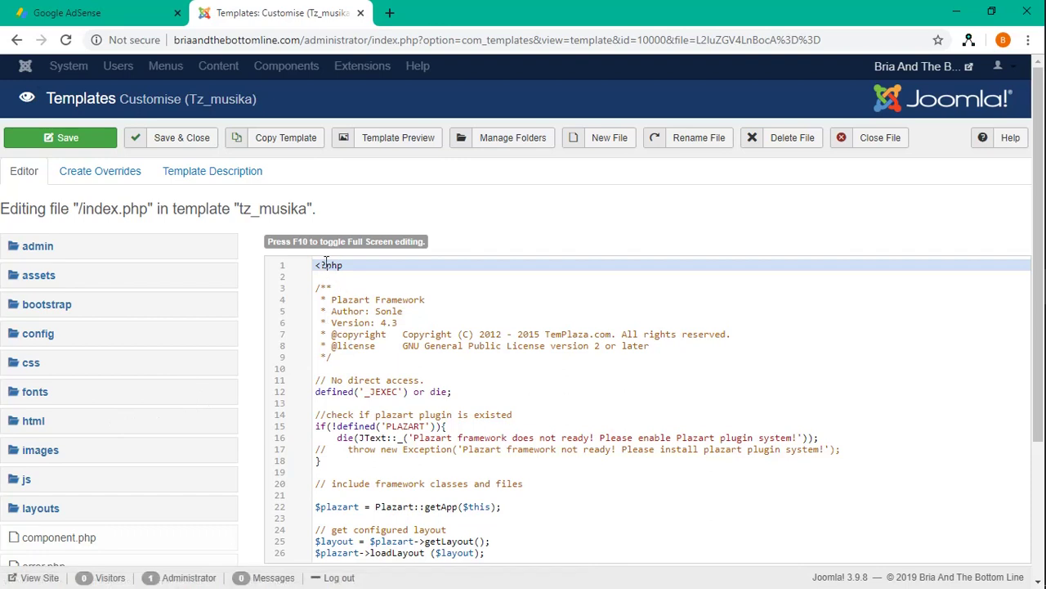
Scroll through index.php, then switch the editor to the template's component.php file
{"action": "scroll", "coordinate": [344, 290], "scroll_direction": "down", "scroll_amount": 1}
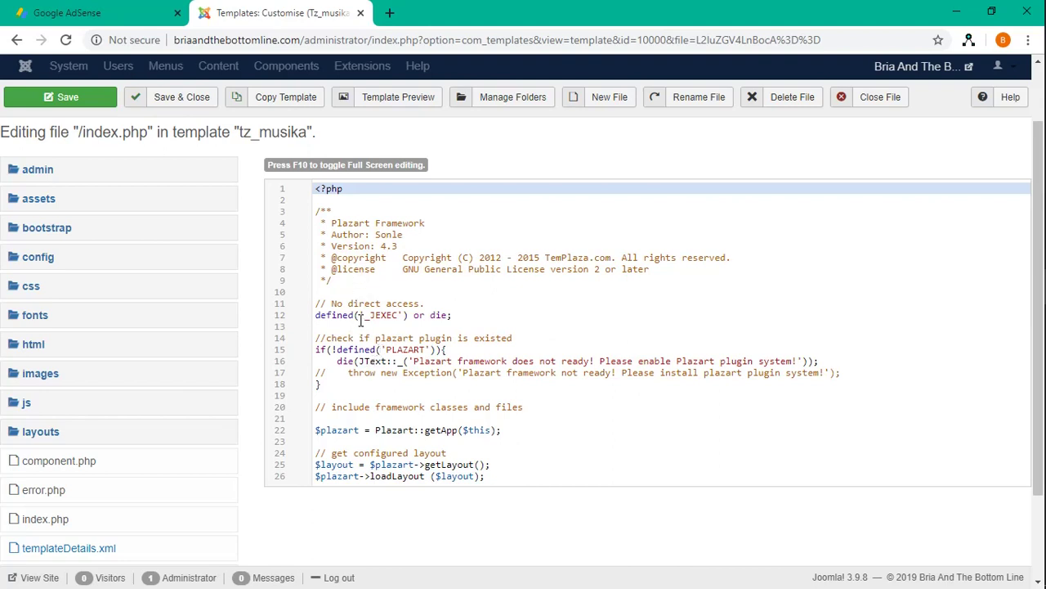
{"action": "scroll", "coordinate": [330, 330], "scroll_direction": "down", "scroll_amount": 2}
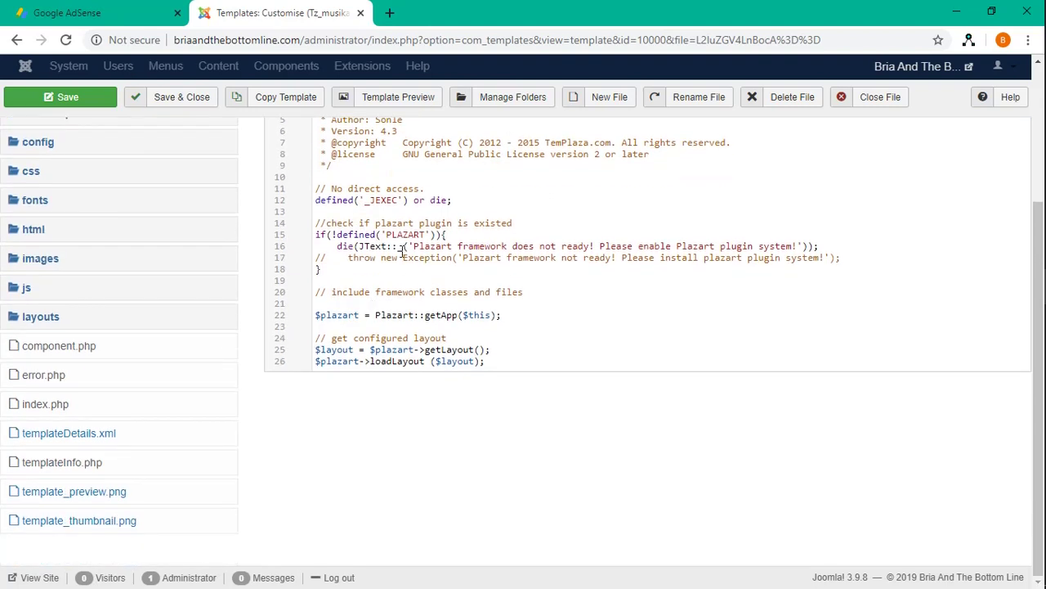
{"action": "scroll", "coordinate": [401, 250], "scroll_direction": "up", "scroll_amount": 1}
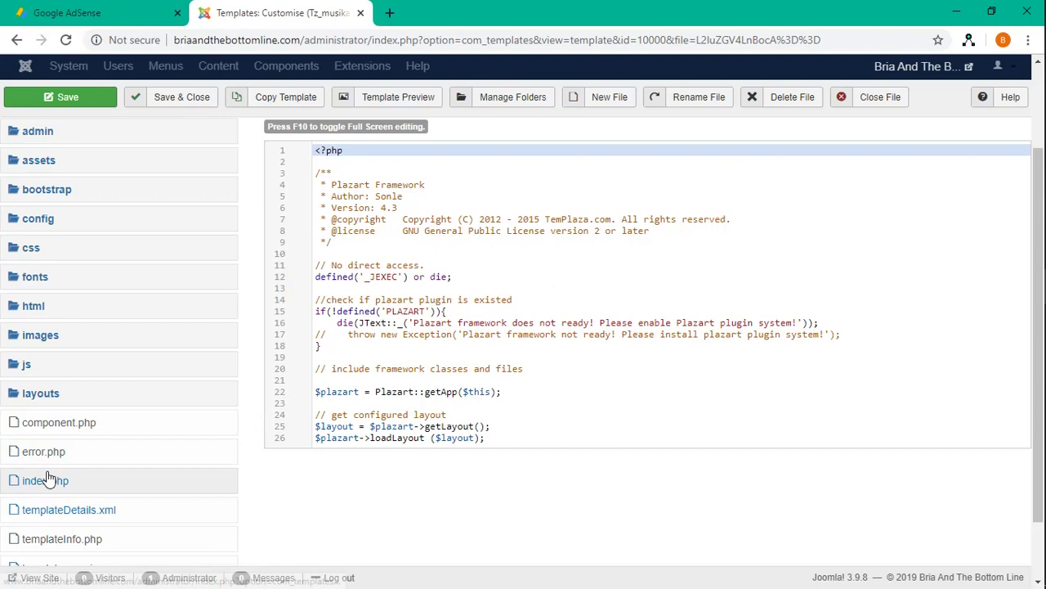
{"action": "left_click", "coordinate": [61, 433]}
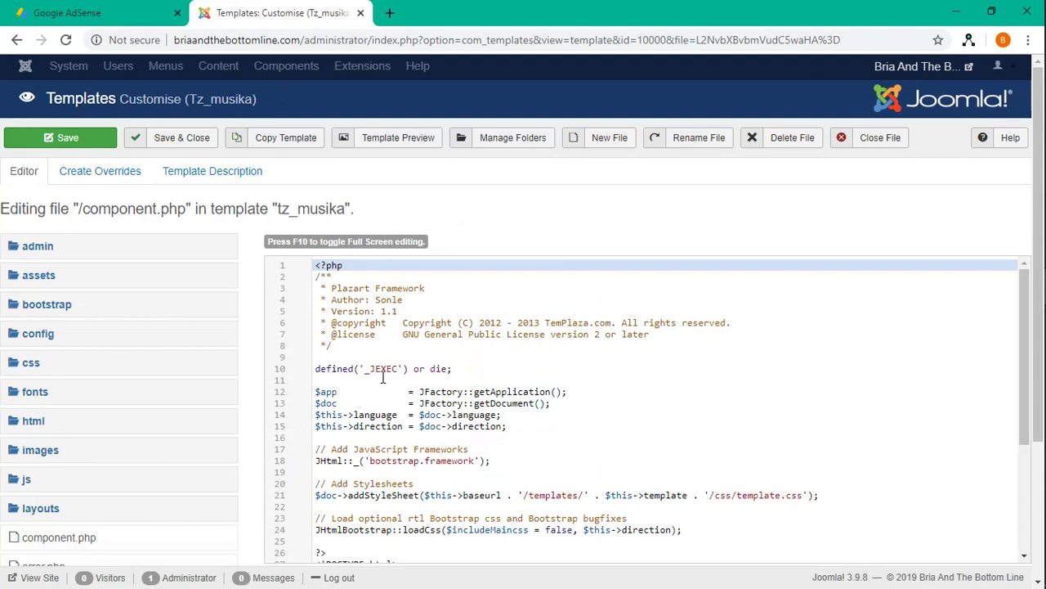
Locate the closing </head> tag on line 35 of component.php, then return to the AdSense code page
{"action": "scroll", "coordinate": [382, 377], "scroll_direction": "down", "scroll_amount": 2}
{"action": "scroll", "coordinate": [382, 377], "scroll_direction": "down", "scroll_amount": 3}
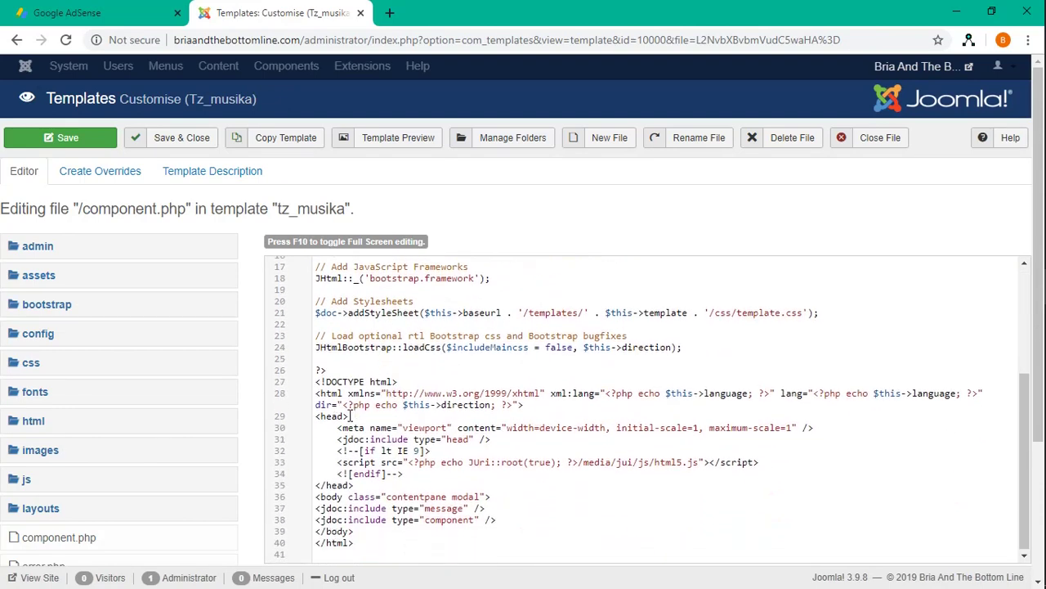
{"action": "left_click_drag", "start_coordinate": [315, 417], "coordinate": [350, 417]}
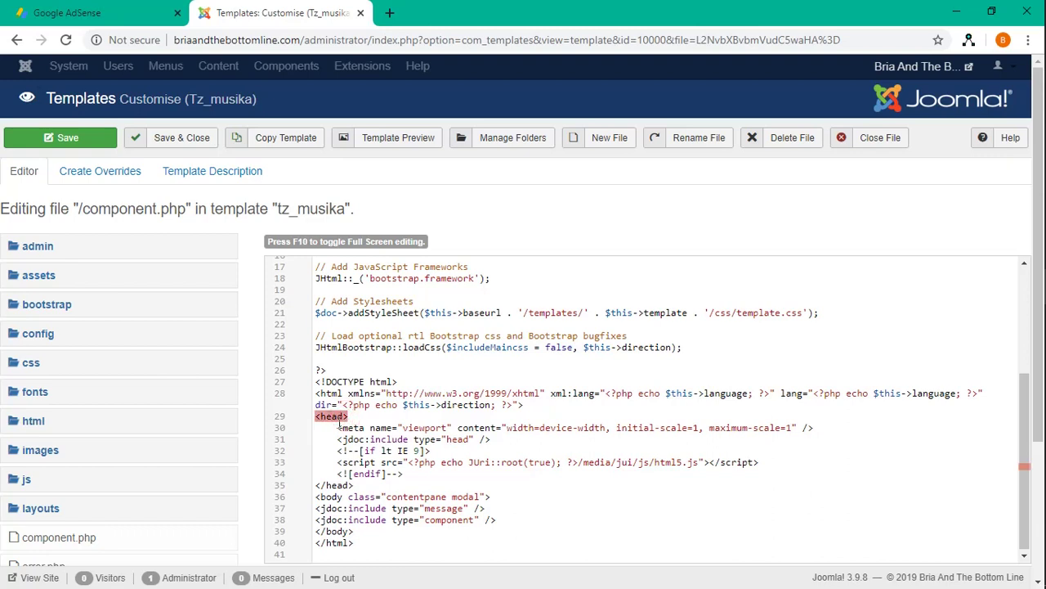
{"action": "left_click_drag", "start_coordinate": [354, 485], "coordinate": [316, 485]}
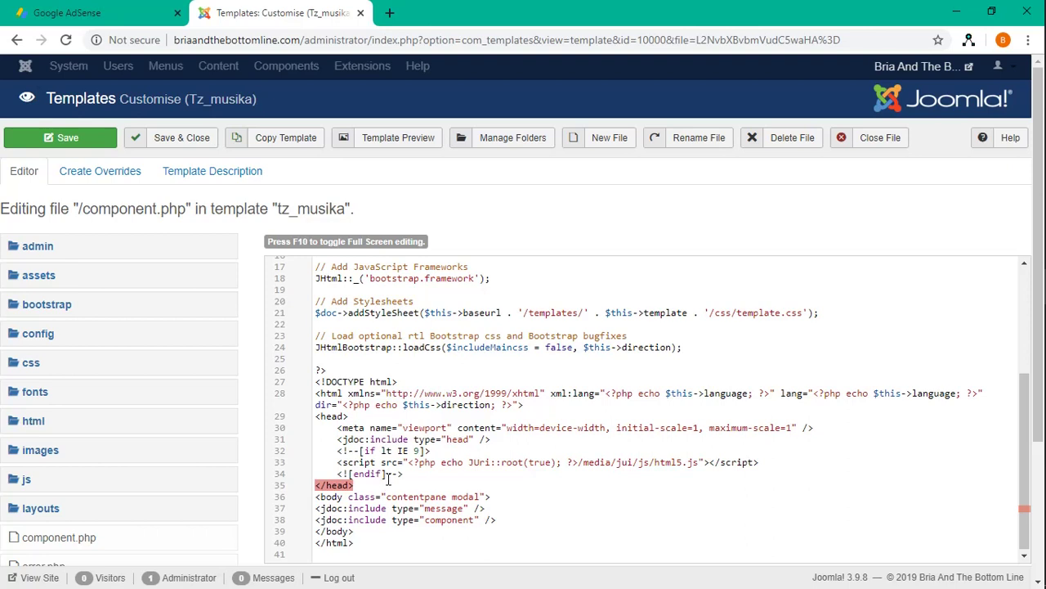
{"action": "left_click", "coordinate": [124, 21]}
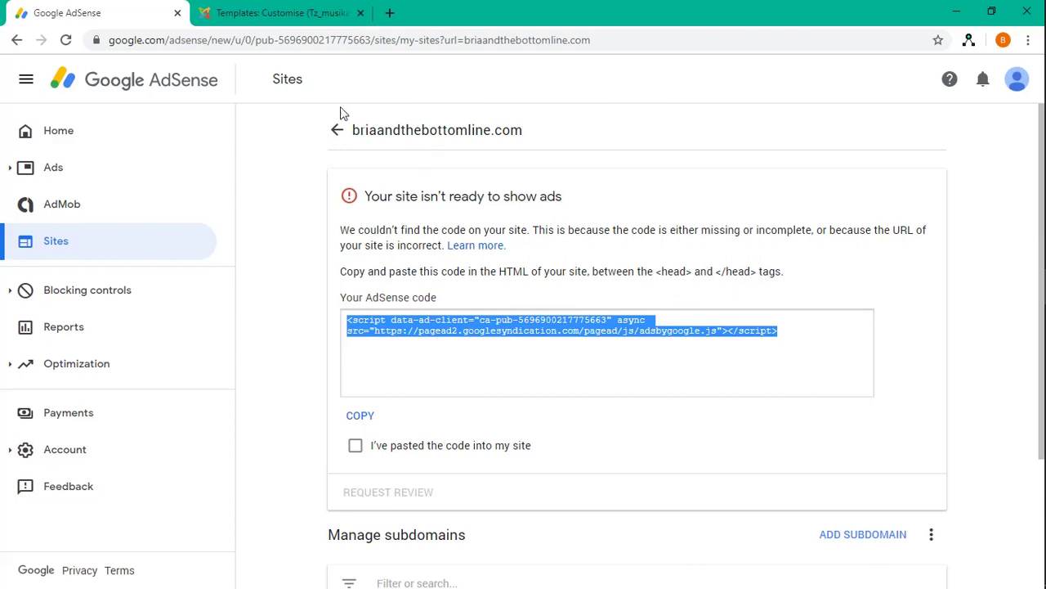
Paste the AdSense script on a new line after the <![endif]--> comment in component.php
{"action": "left_click", "coordinate": [292, 13]}
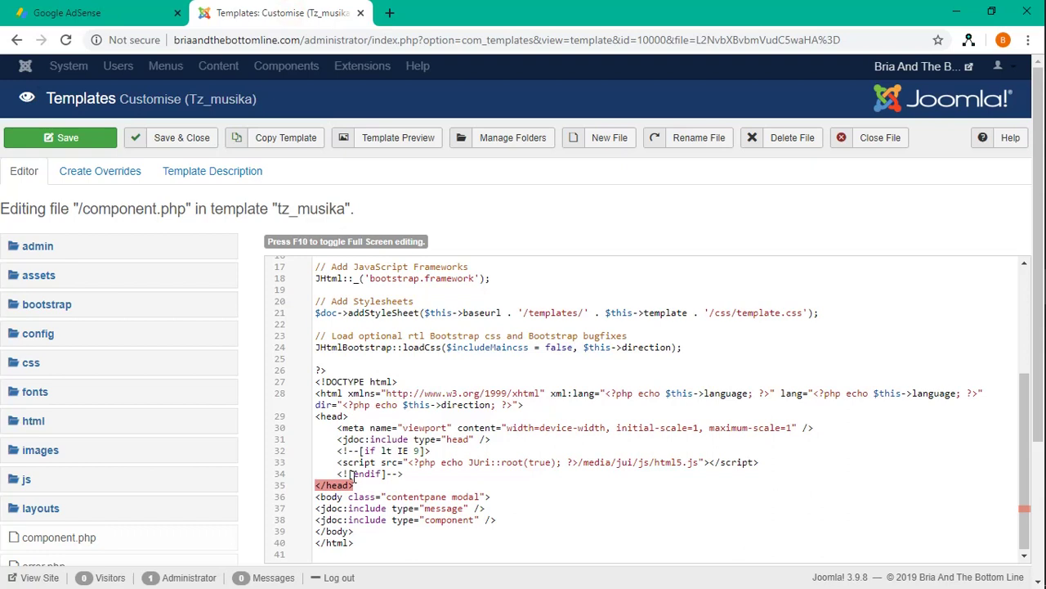
{"action": "left_click", "coordinate": [403, 473]}
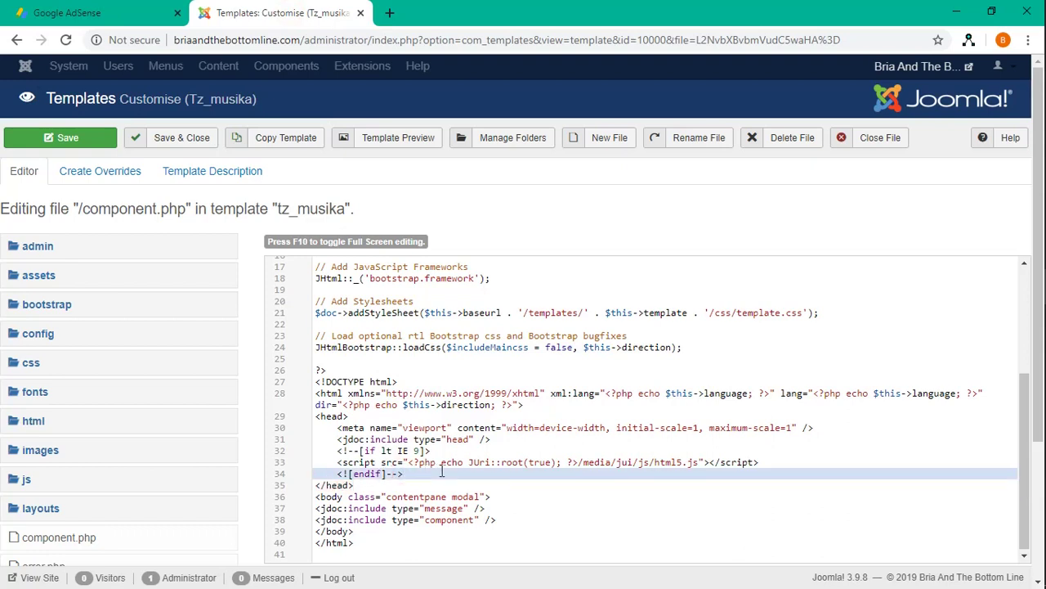
{"action": "key", "text": "Return"}
{"action": "key", "text": "Return"}
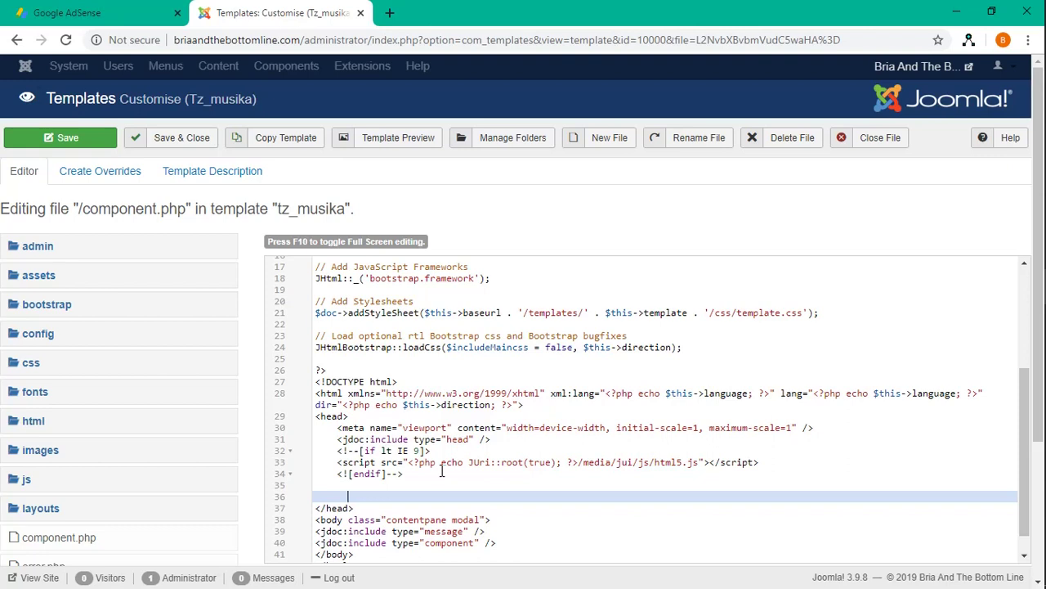
{"action": "right_click", "coordinate": [384, 494]}
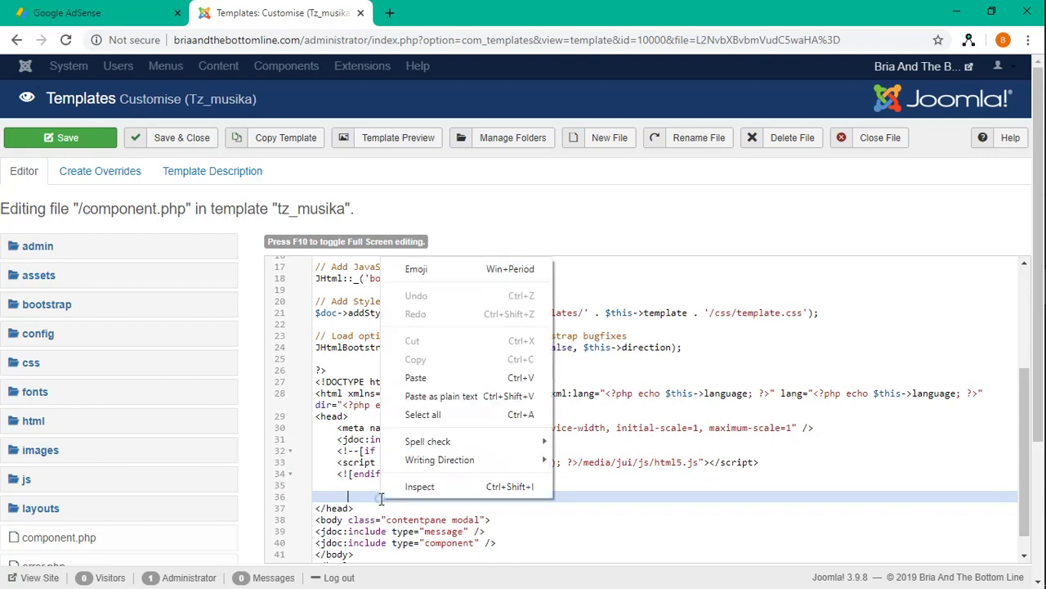
{"action": "left_click", "coordinate": [442, 379]}
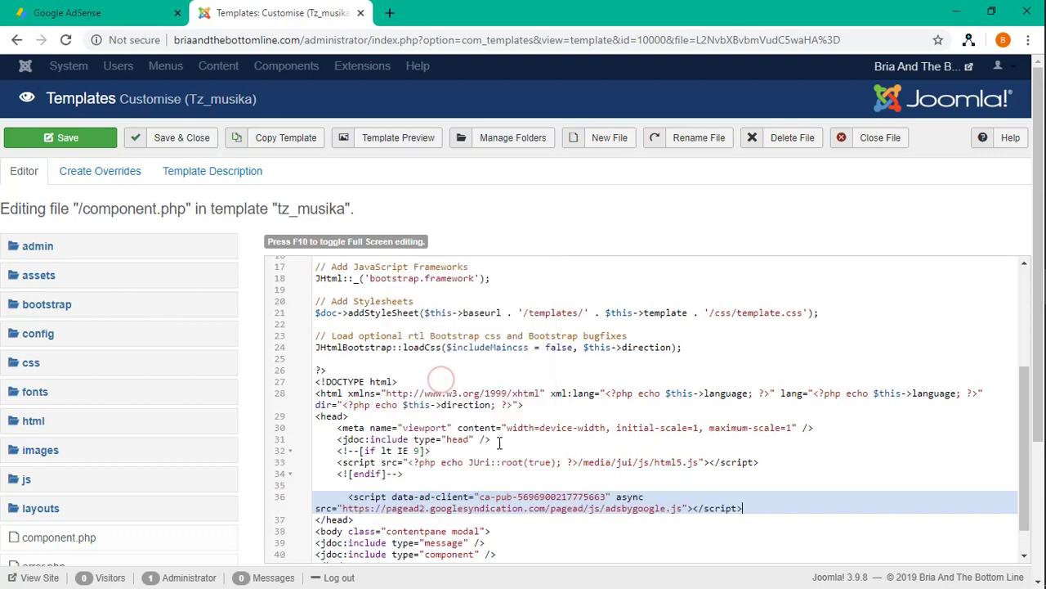
Add a blank line after the script and verify it sits inside the head, before </head>
{"action": "key", "text": "Return"}
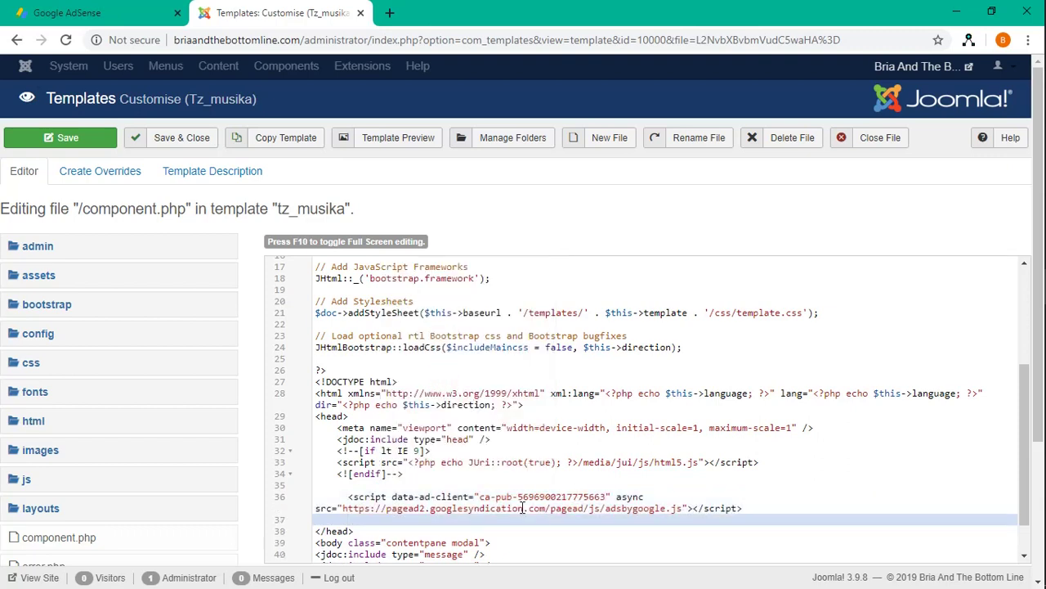
{"action": "left_click", "coordinate": [378, 531]}
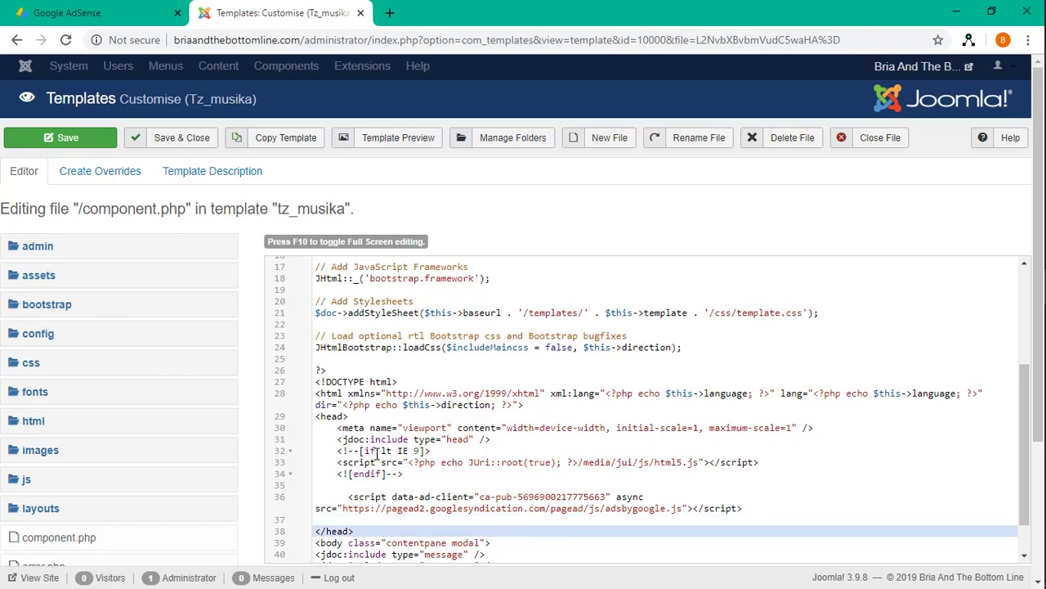
{"action": "left_click_drag", "start_coordinate": [351, 416], "coordinate": [315, 415]}
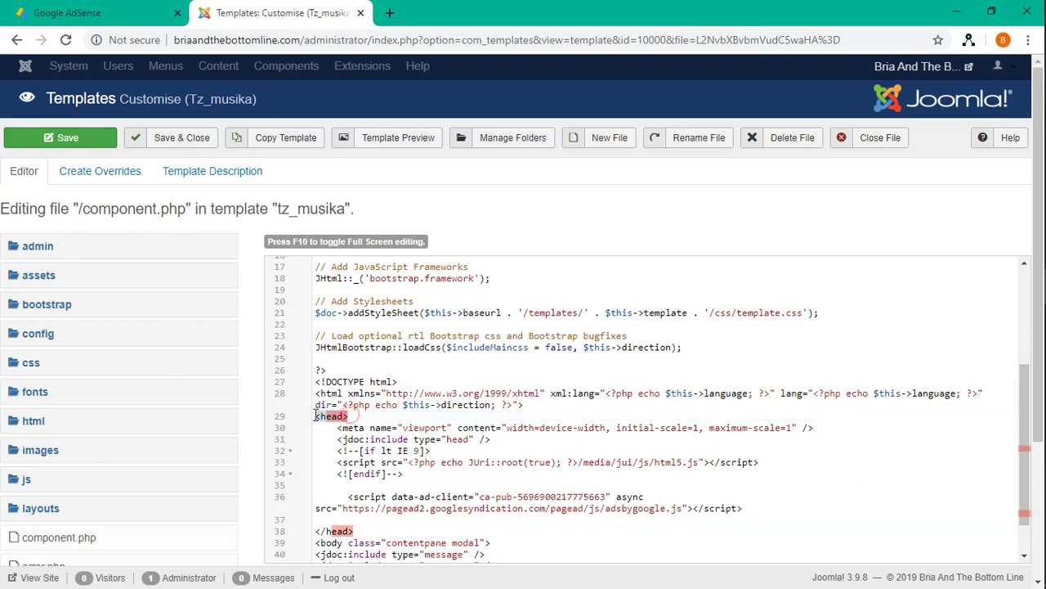
{"action": "left_click_drag", "start_coordinate": [355, 532], "coordinate": [315, 531]}
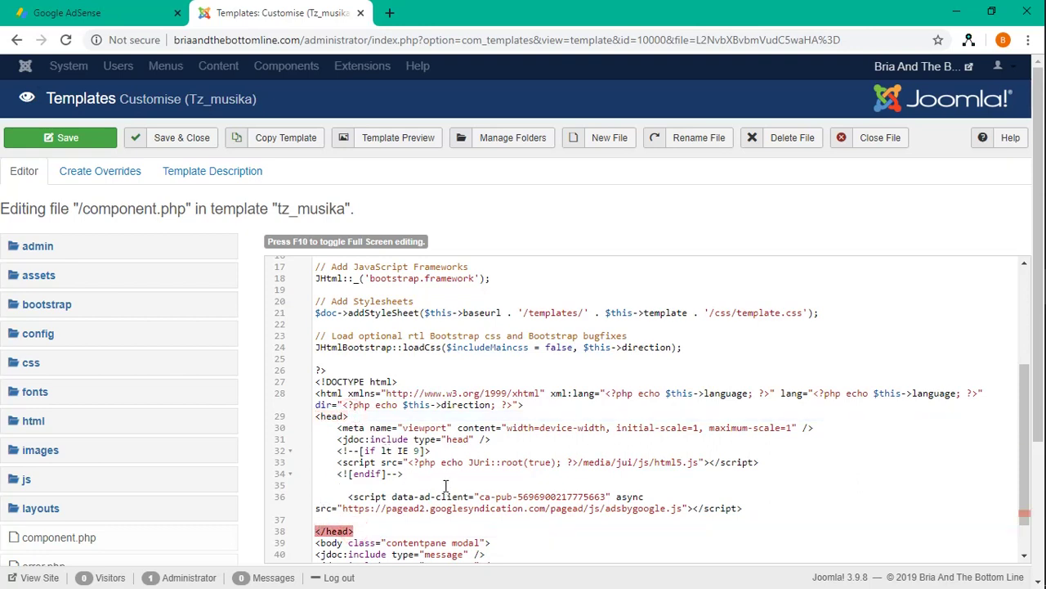
{"action": "scroll", "coordinate": [446, 489], "scroll_direction": "down", "scroll_amount": 1}
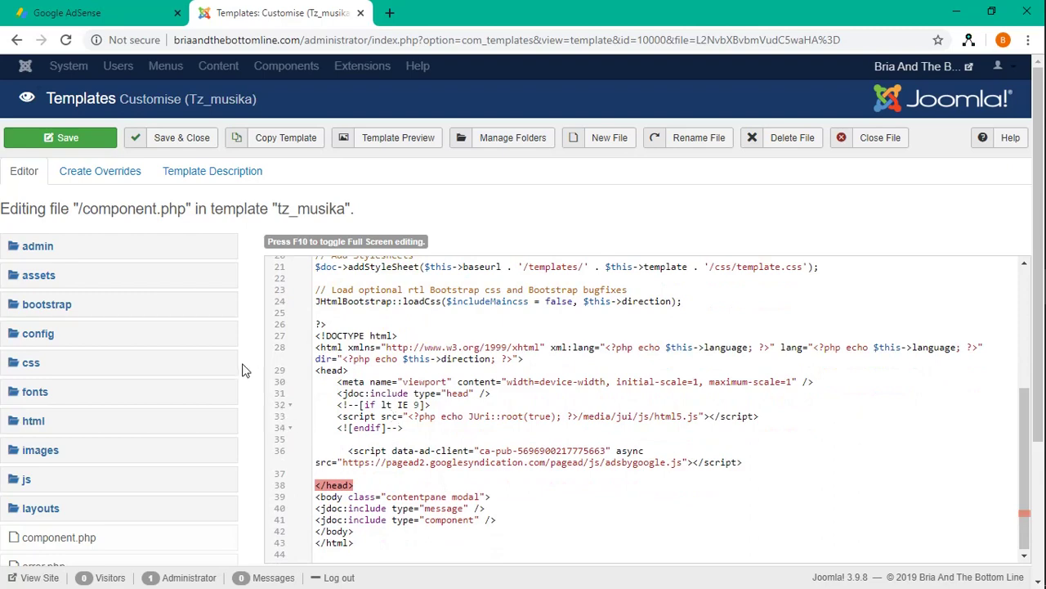
Close the edited component.php file, returning to the Templates (Site) list
{"action": "scroll", "coordinate": [250, 365], "scroll_direction": "down", "scroll_amount": 3}
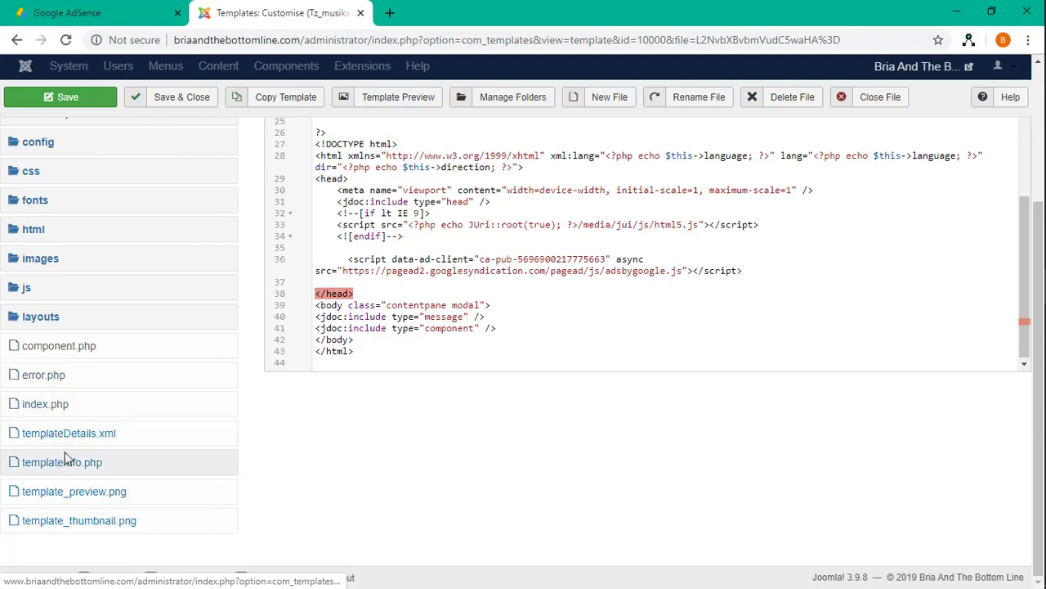
{"action": "scroll", "coordinate": [170, 440], "scroll_direction": "up", "scroll_amount": 2}
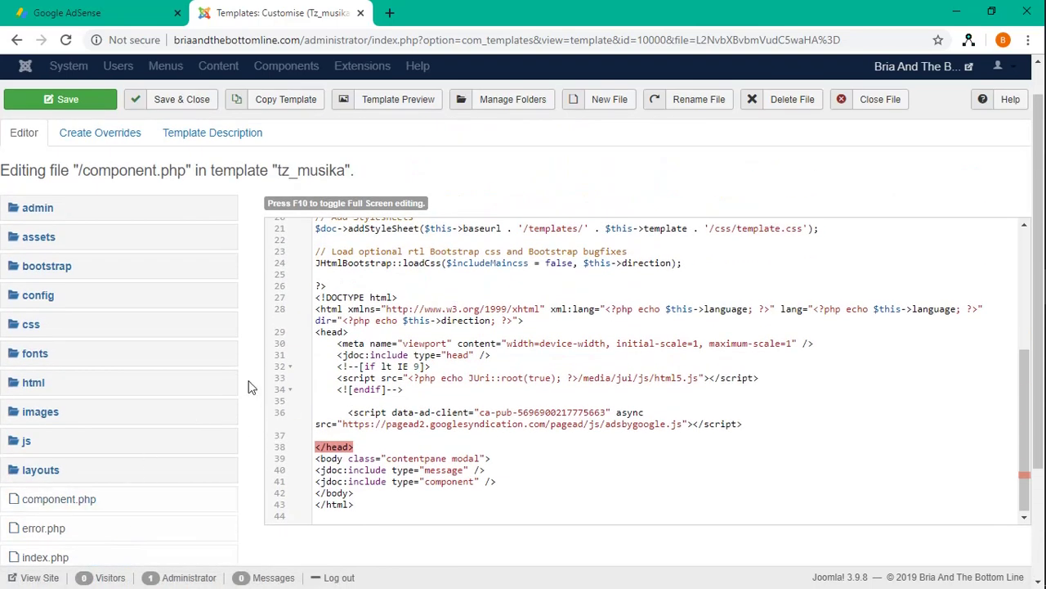
{"action": "scroll", "coordinate": [252, 384], "scroll_direction": "up", "scroll_amount": 1}
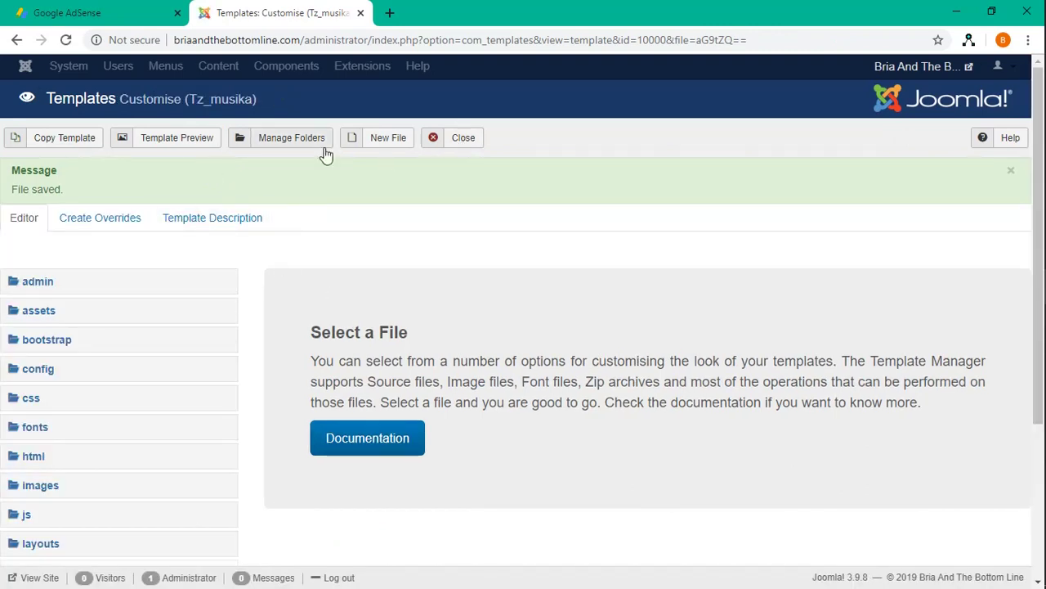
{"action": "left_click", "coordinate": [454, 147]}
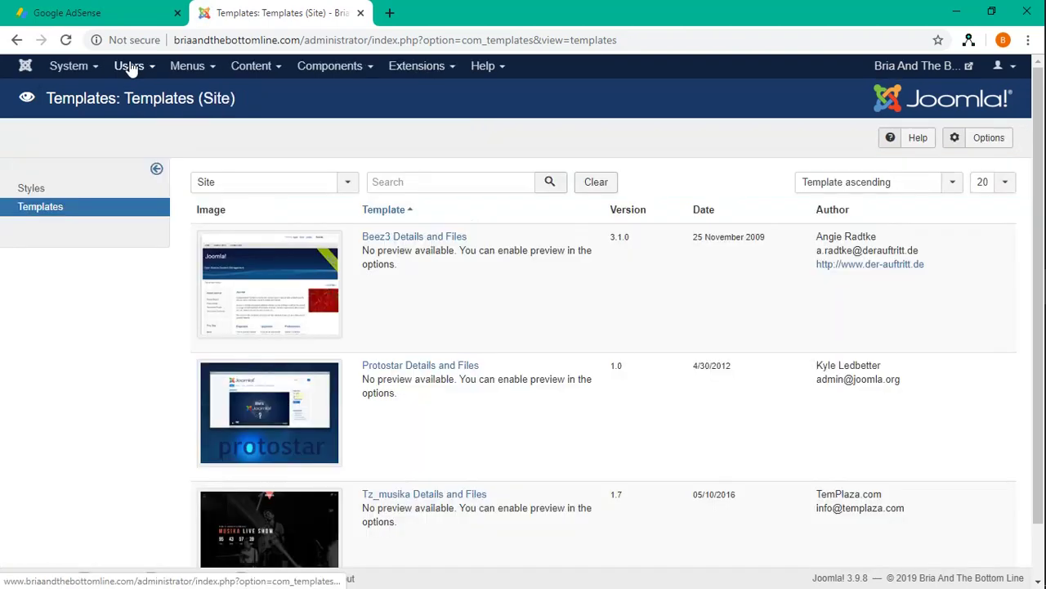
Tick 'I've pasted the code into my site' and request review for briaandthebottomline.com
{"action": "left_click", "coordinate": [115, 16]}
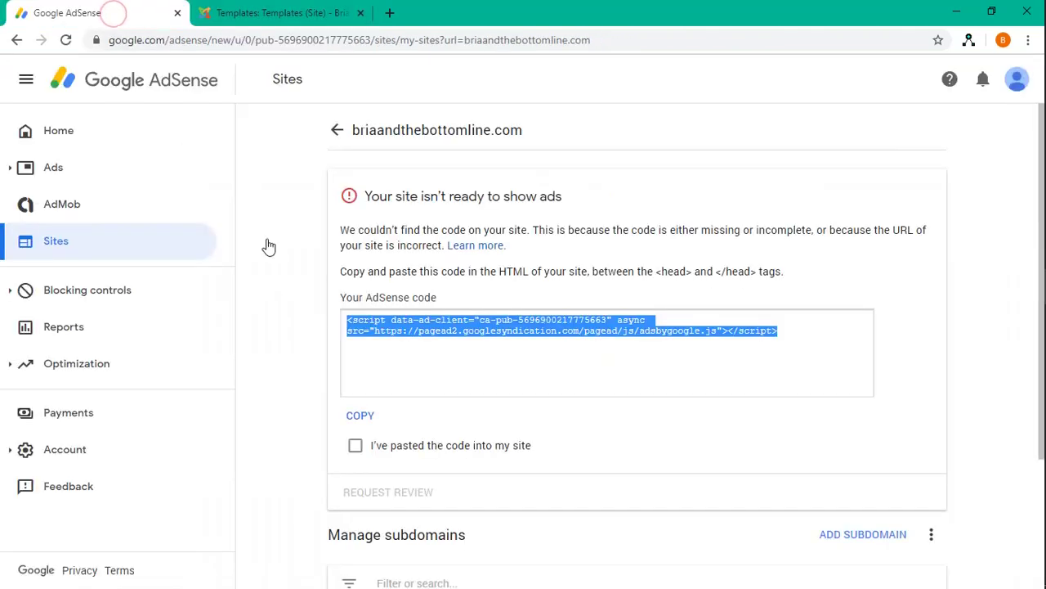
{"action": "left_click", "coordinate": [355, 446]}
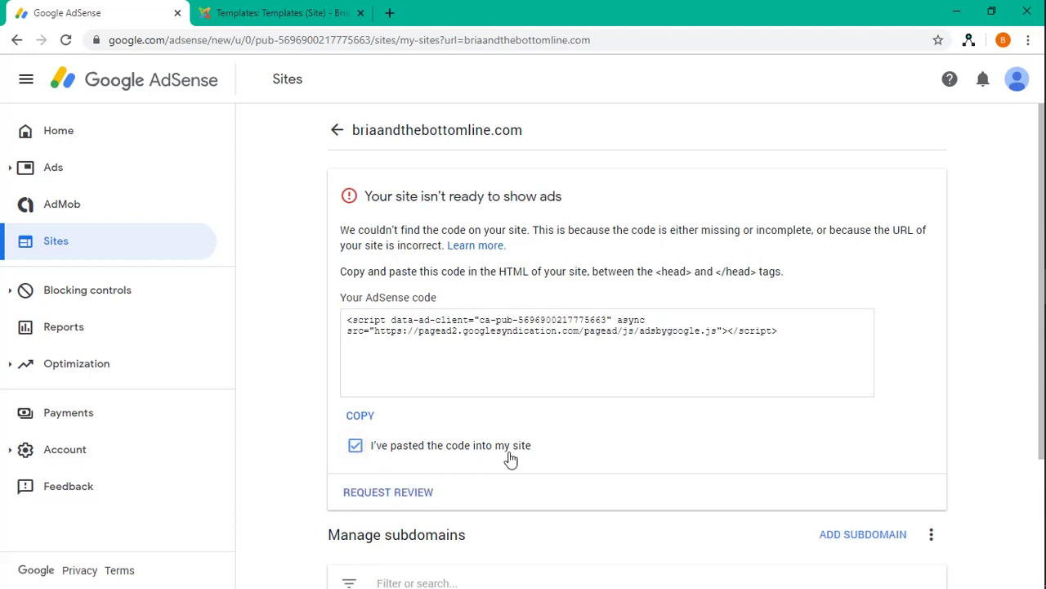
{"action": "scroll", "coordinate": [523, 434], "scroll_direction": "down", "scroll_amount": 1}
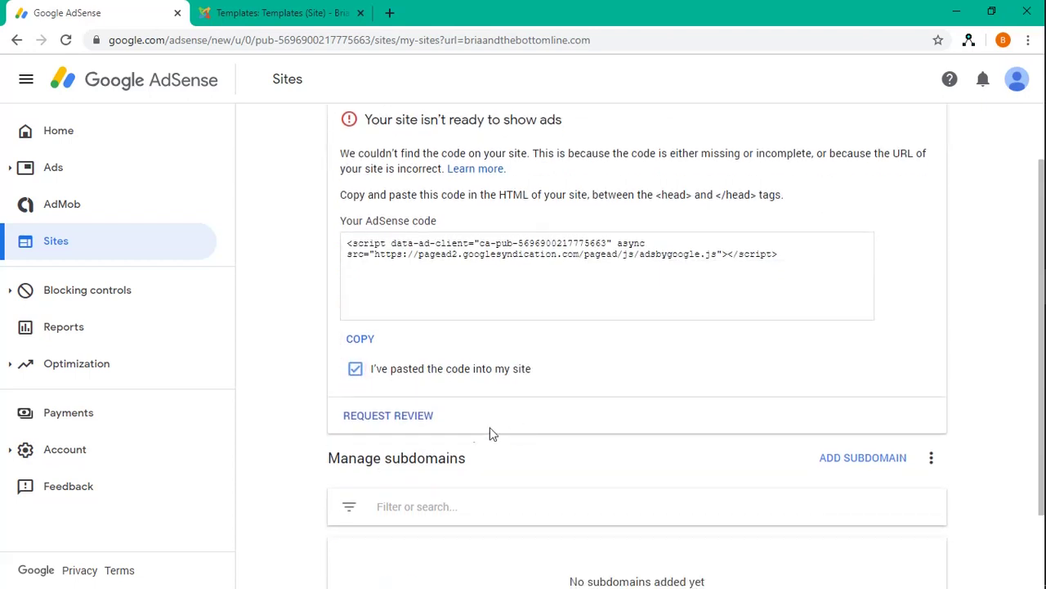
{"action": "left_click", "coordinate": [390, 419]}
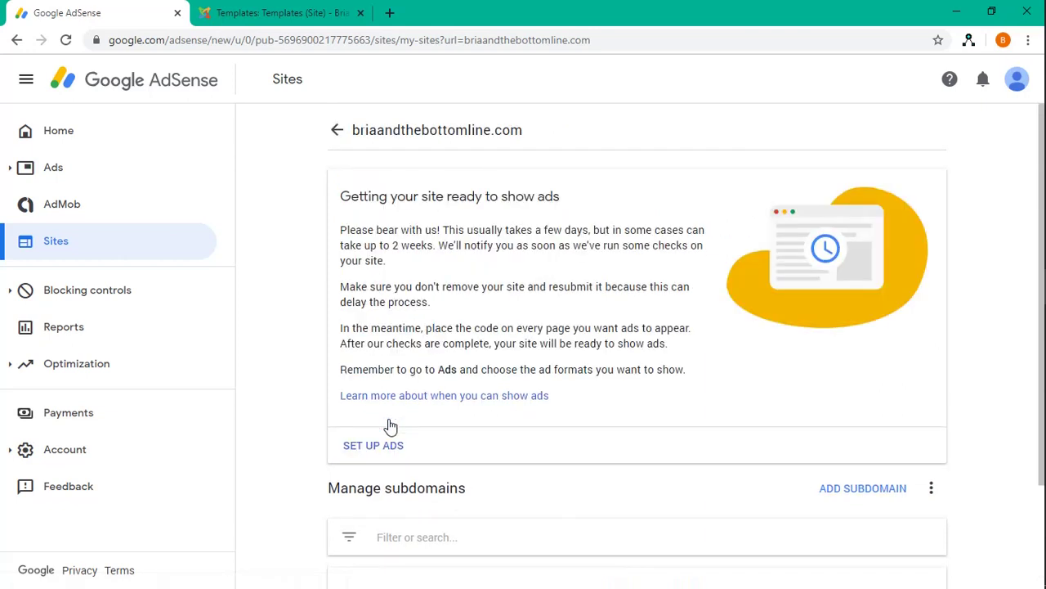
{"action": "triple_click", "coordinate": [398, 260]}
{"action": "left_click_drag", "start_coordinate": [398, 260], "coordinate": [342, 232]}
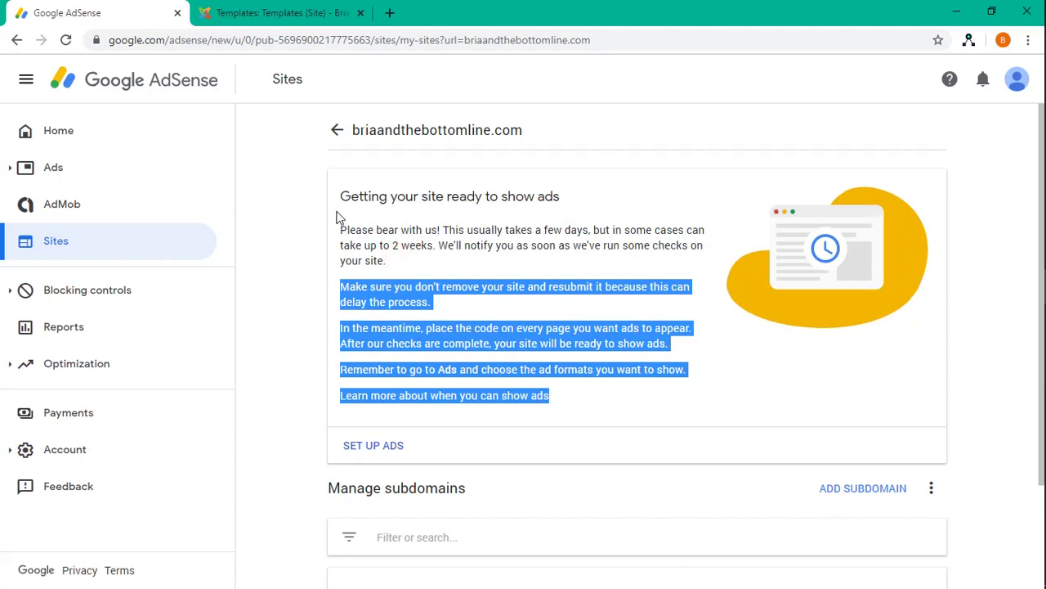
{"action": "left_click", "coordinate": [379, 240]}
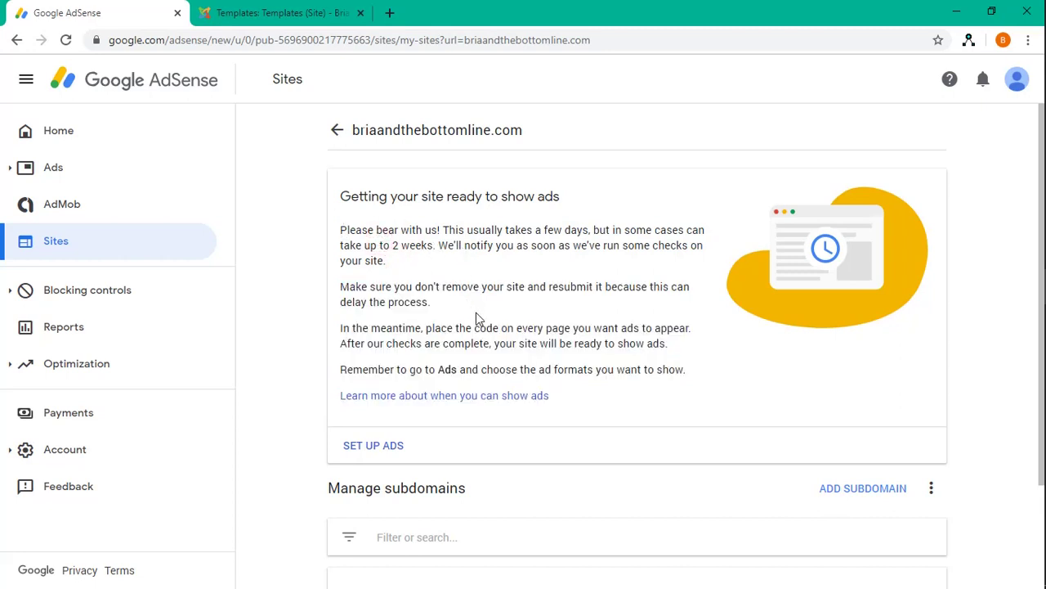